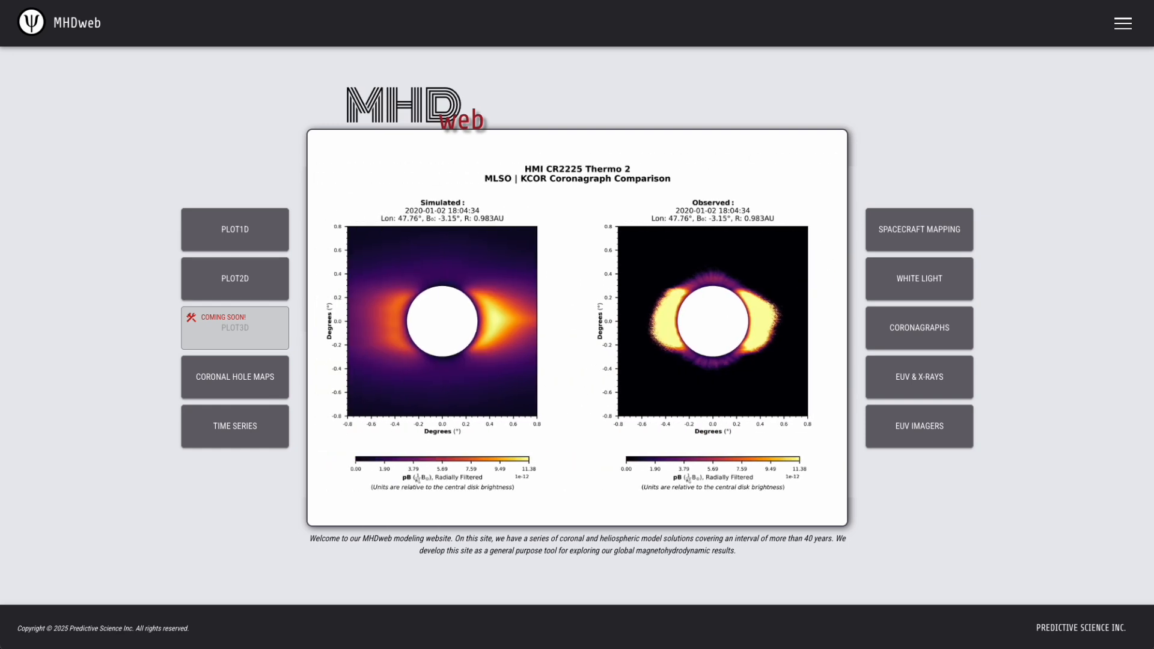
# Open the Plot1D tool and go from there to the Data Access page.
pyautogui.click(238, 232)
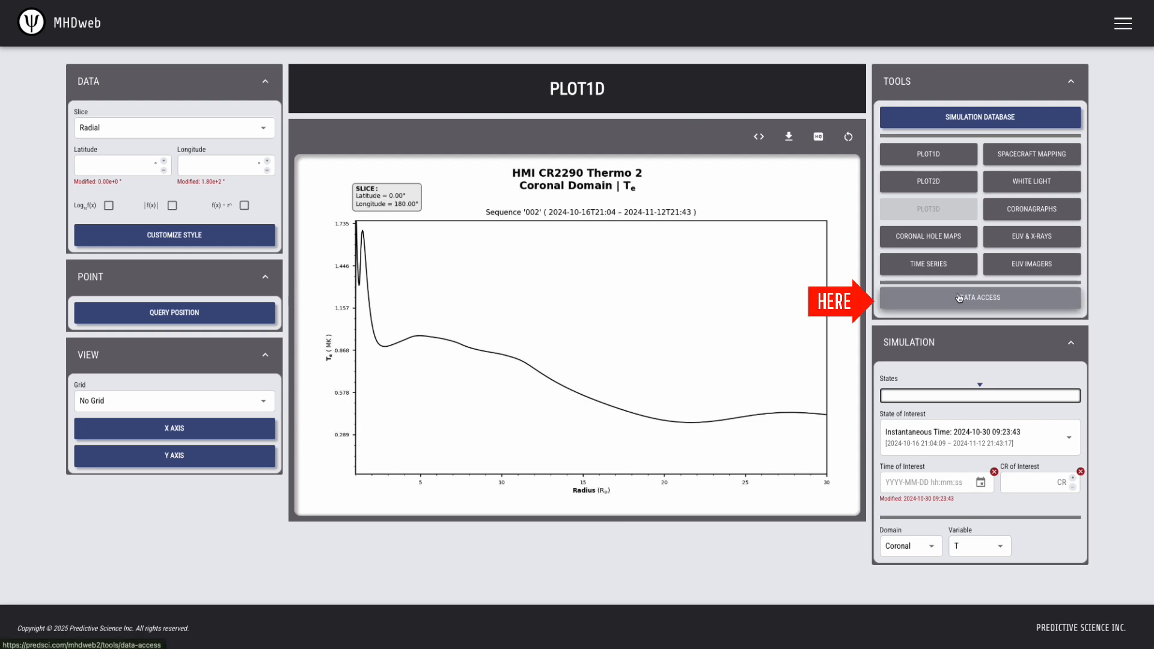
pyautogui.click(1122, 23)
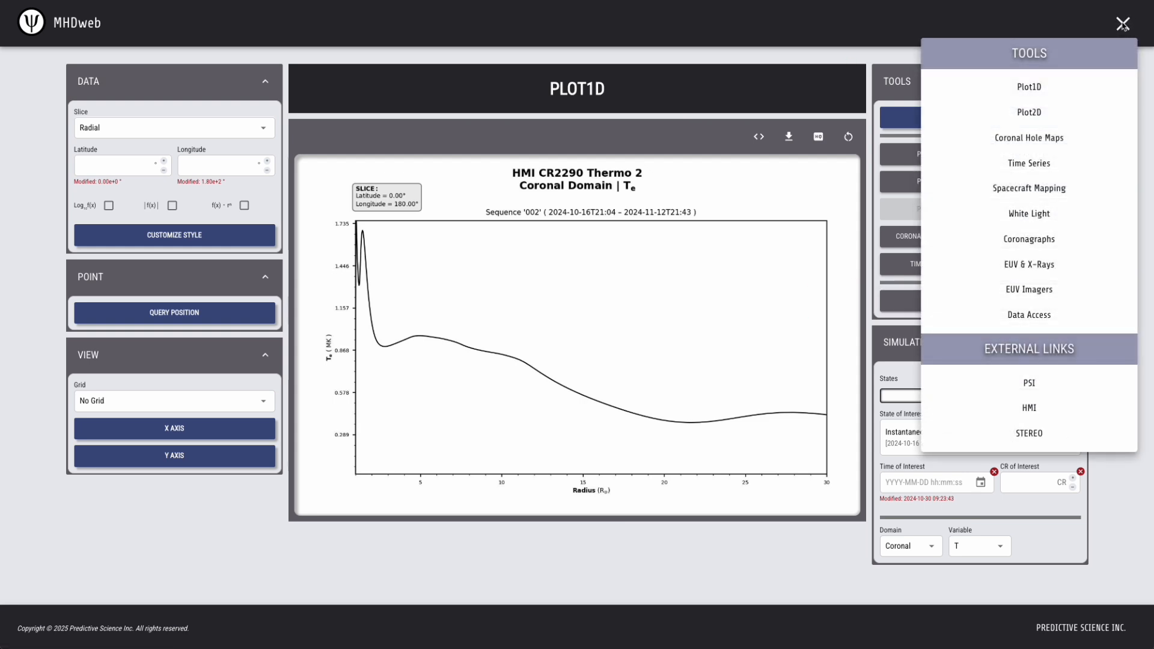
pyautogui.click(1035, 321)
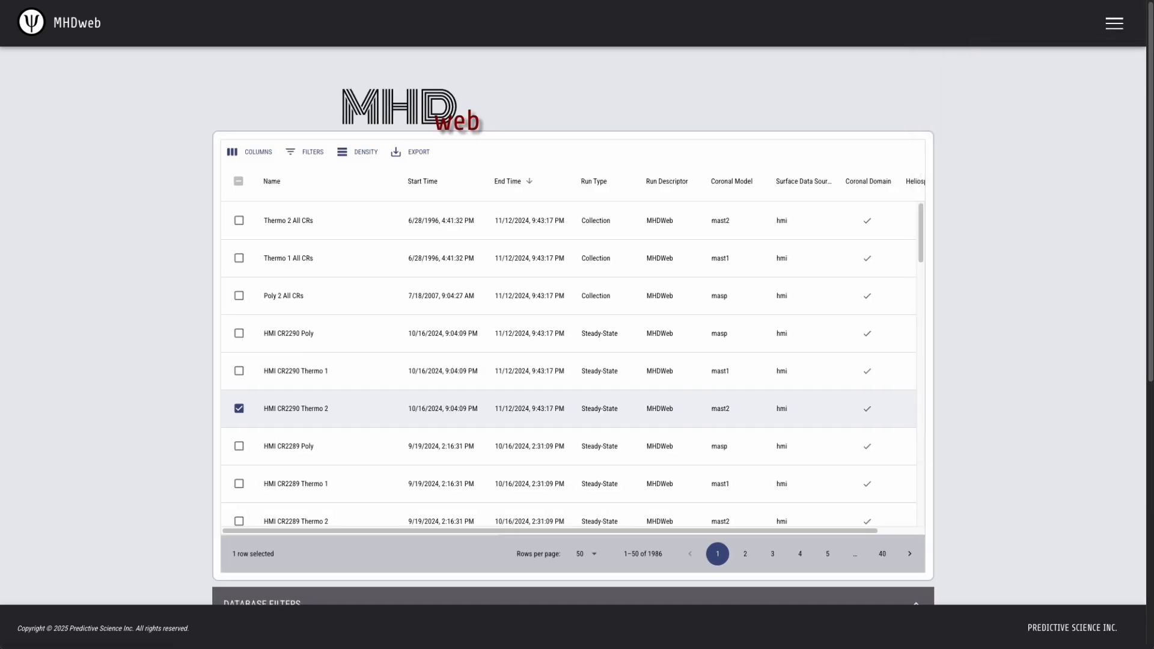
# Examine the simulation table, the database filters, and the states of interest offered for HMI CR2290 Thermo 2.
pyautogui.scroll(-1, 568, 364)
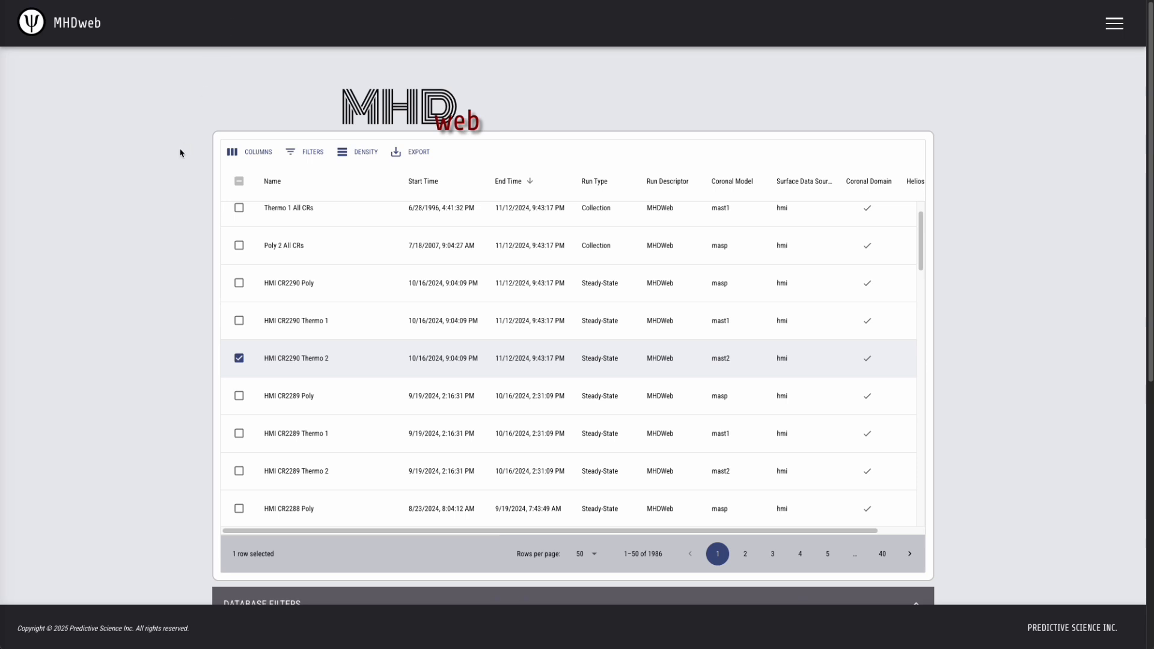
pyautogui.scroll(-3, 148, 214)
pyautogui.scroll(-3, 148, 214)
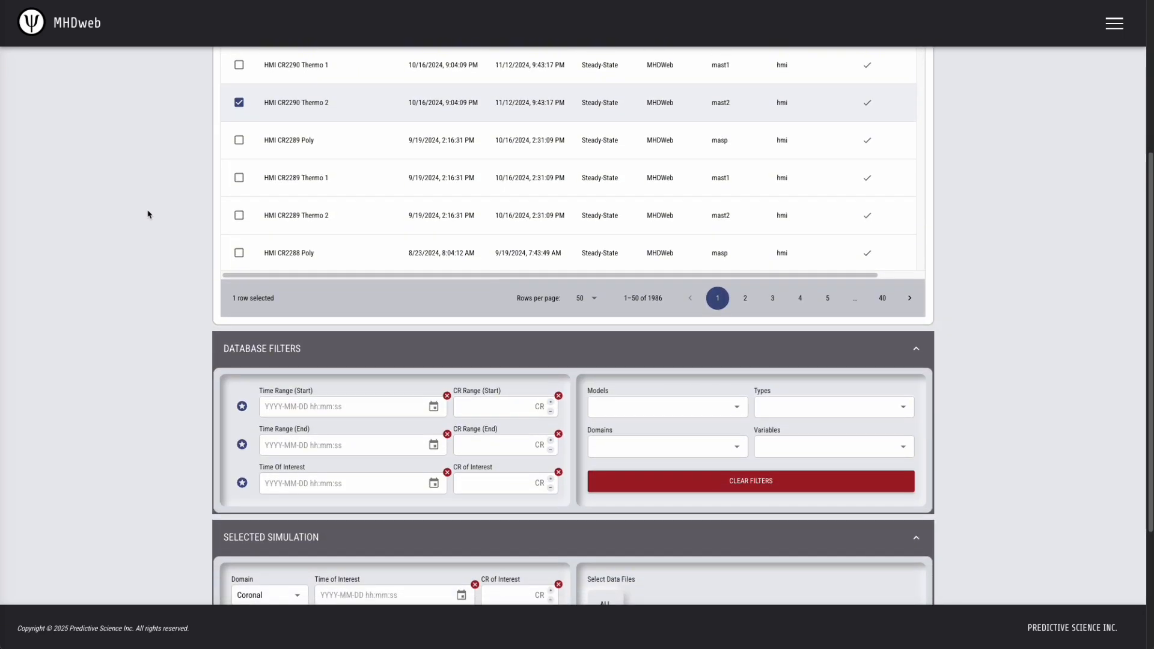
pyautogui.scroll(-2, 149, 214)
pyautogui.scroll(-2, 149, 214)
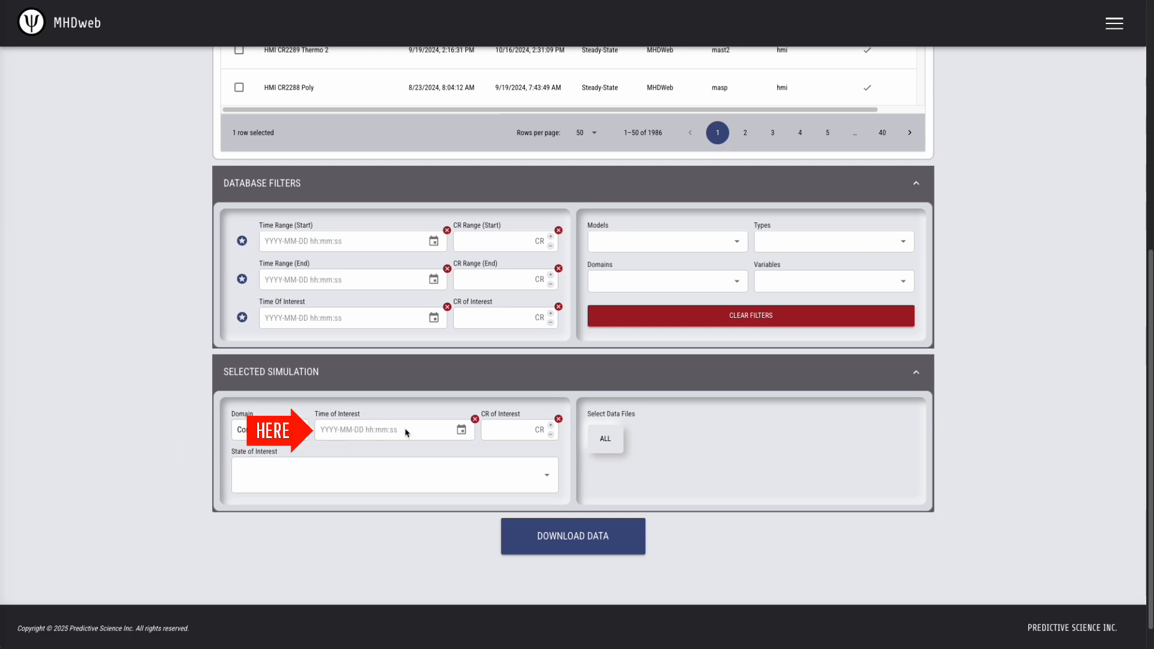
pyautogui.click(420, 479)
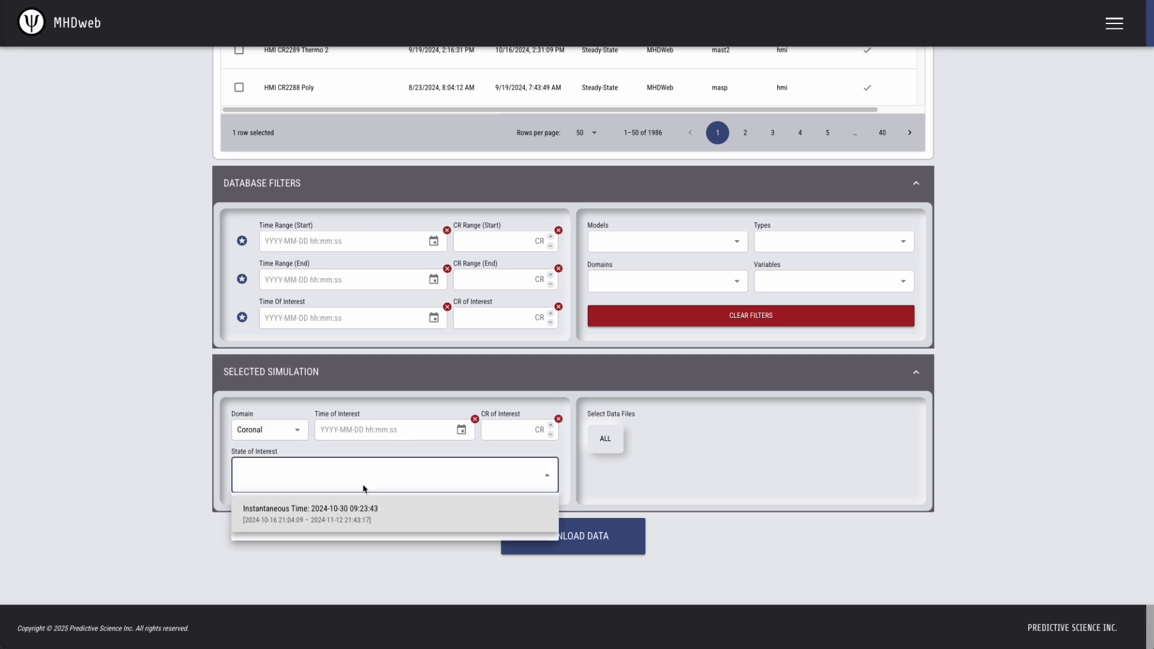
pyautogui.click(131, 415)
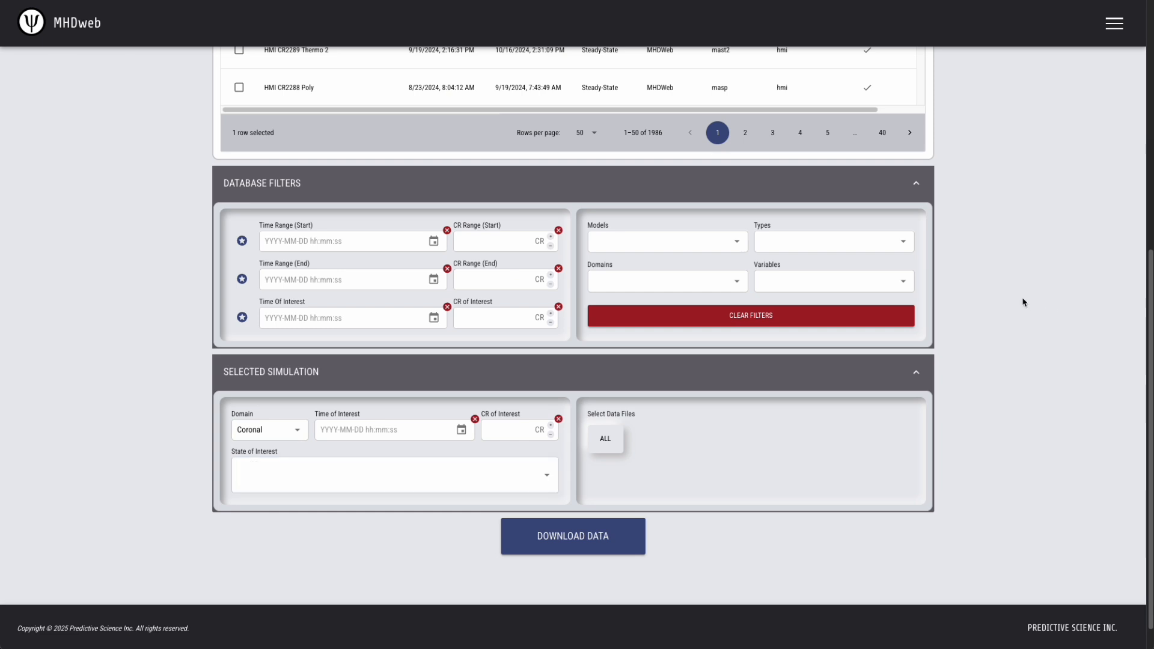
pyautogui.scroll(7, 999, 292)
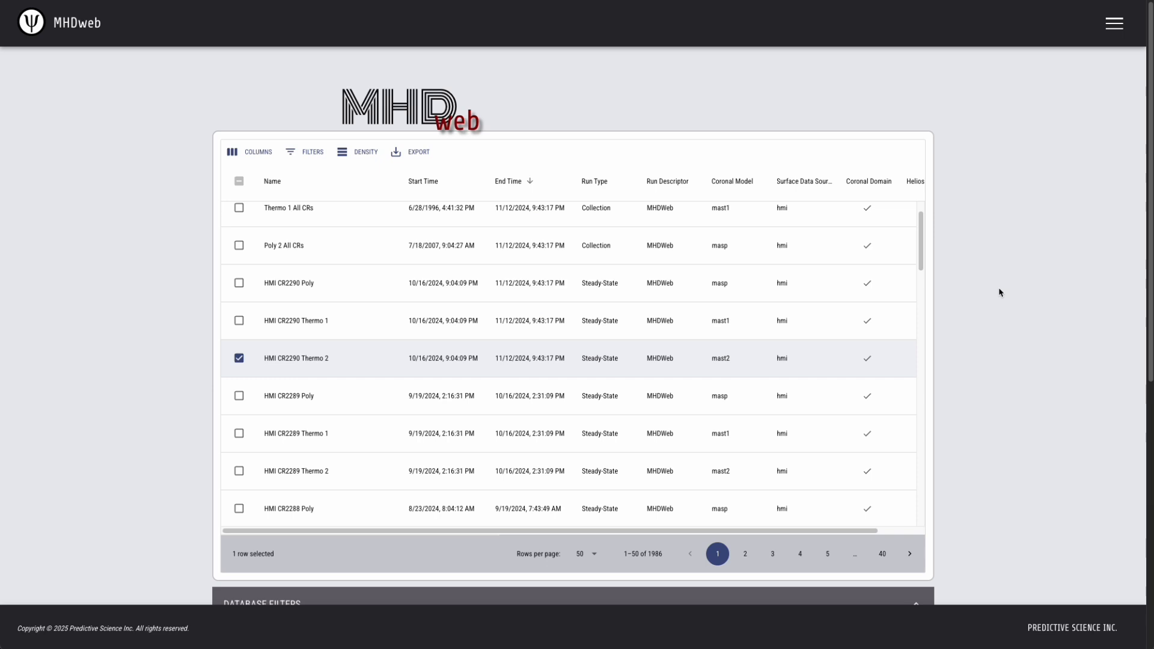
# Filter the simulation table to the Time Dependent type and select the Eclipse 2024 Live simulation.
pyautogui.scroll(-4, 1000, 292)
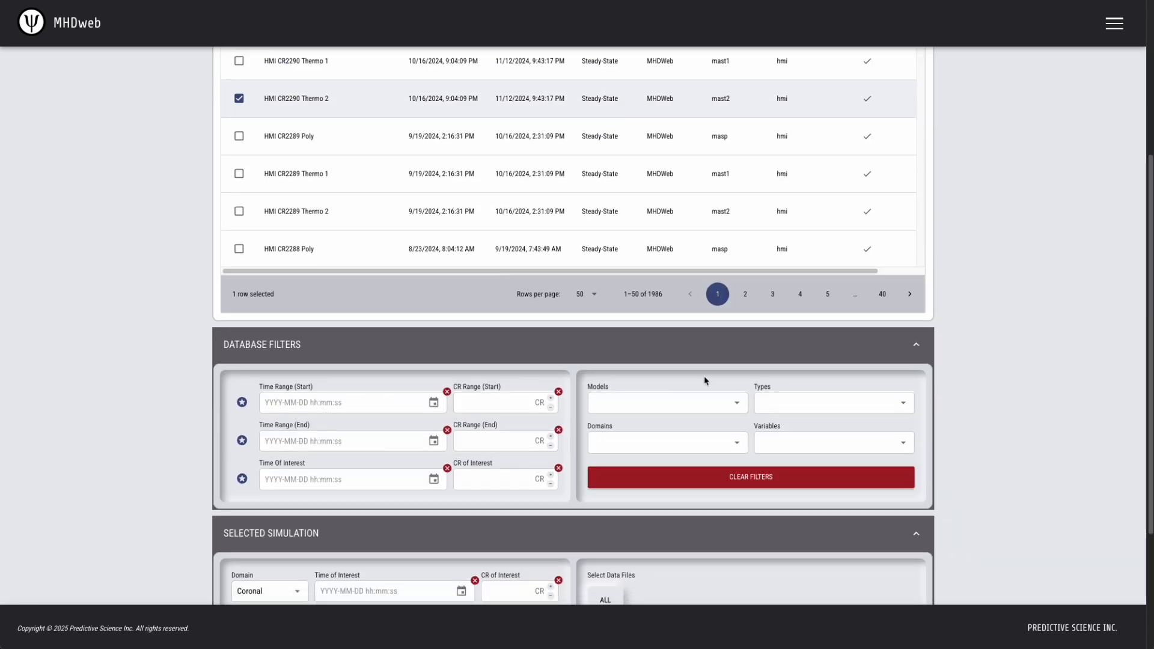
pyautogui.click(842, 407)
pyautogui.click(825, 457)
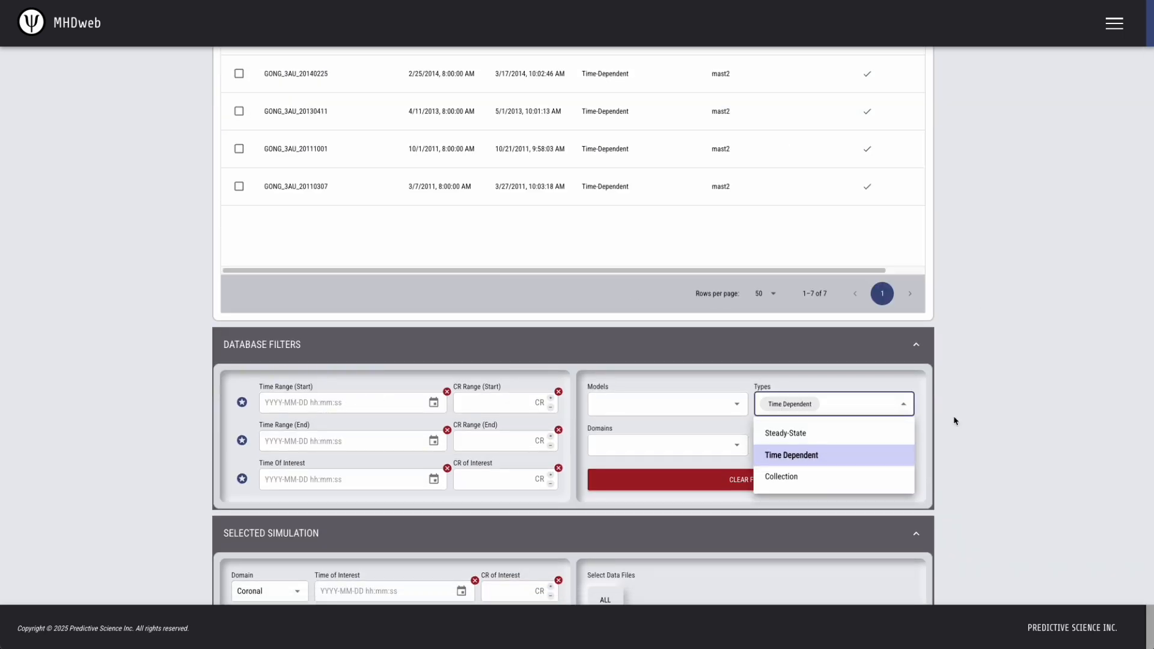
pyautogui.click(1010, 331)
pyautogui.scroll(1, 1010, 331)
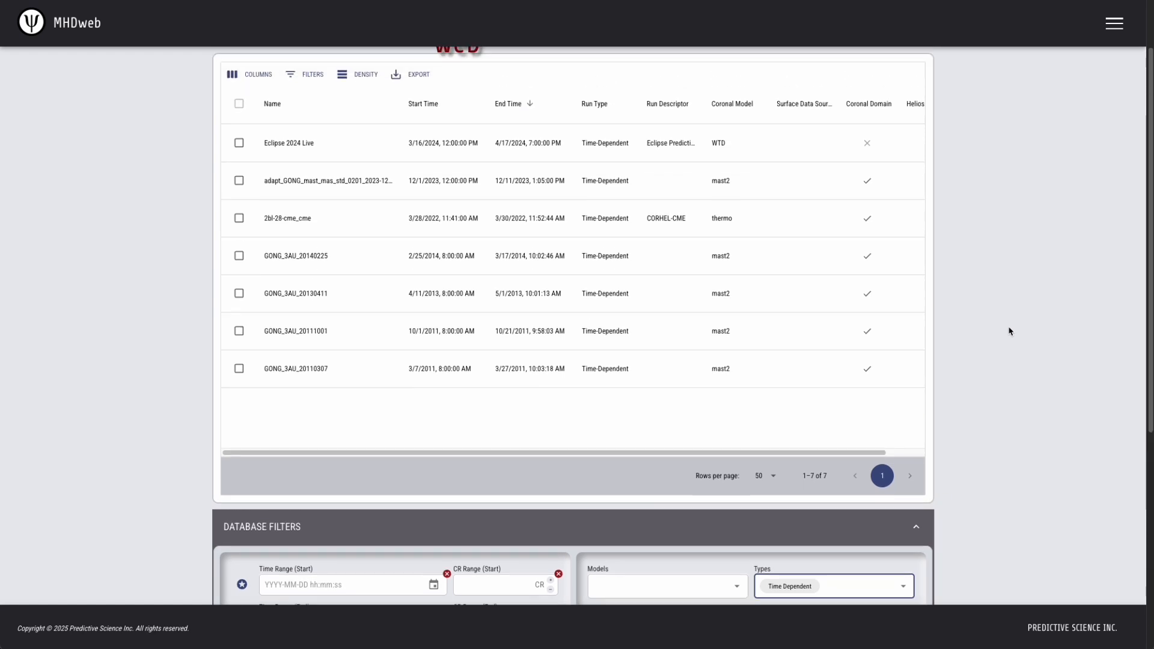
pyautogui.click(238, 142)
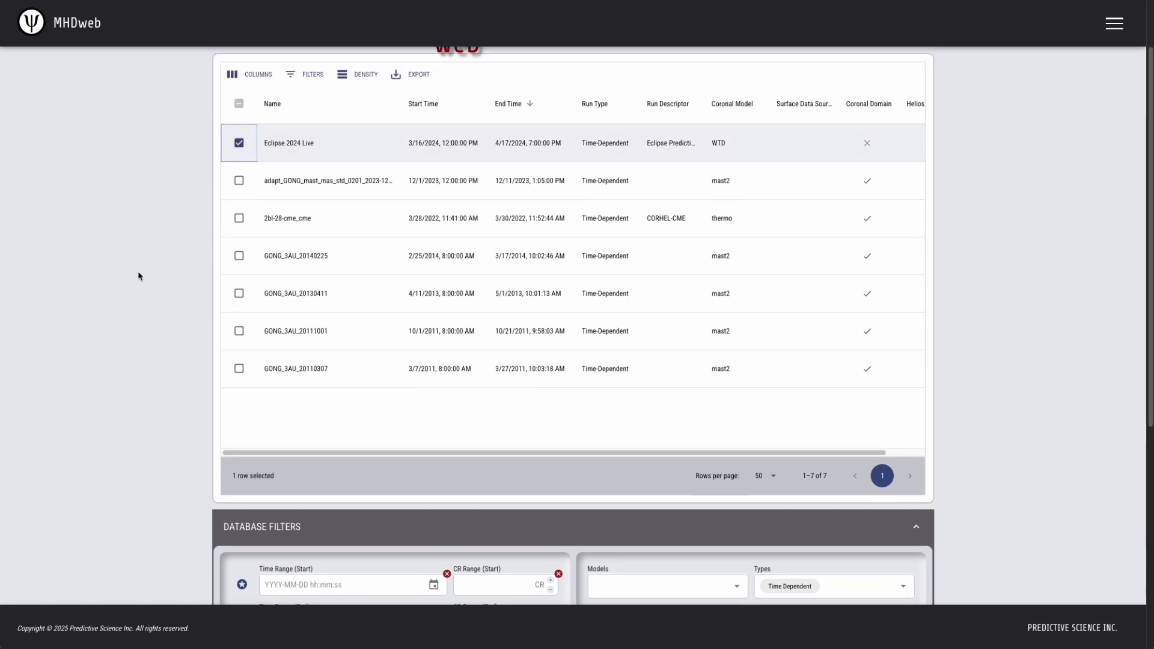
pyautogui.scroll(-5, 135, 337)
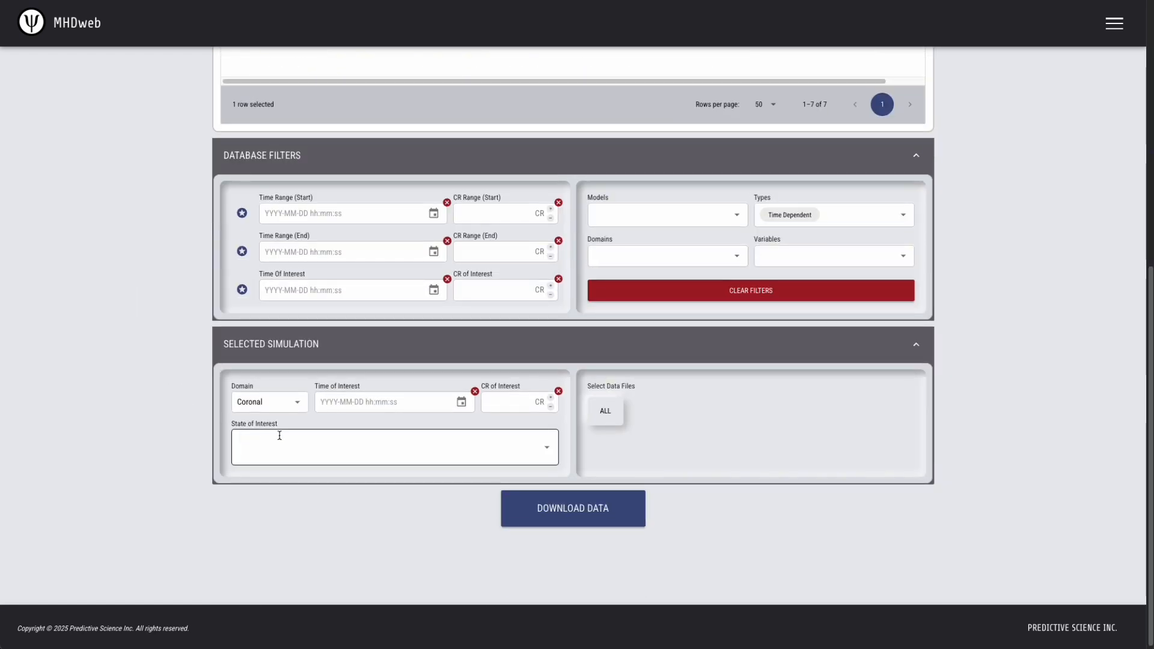
pyautogui.click(386, 455)
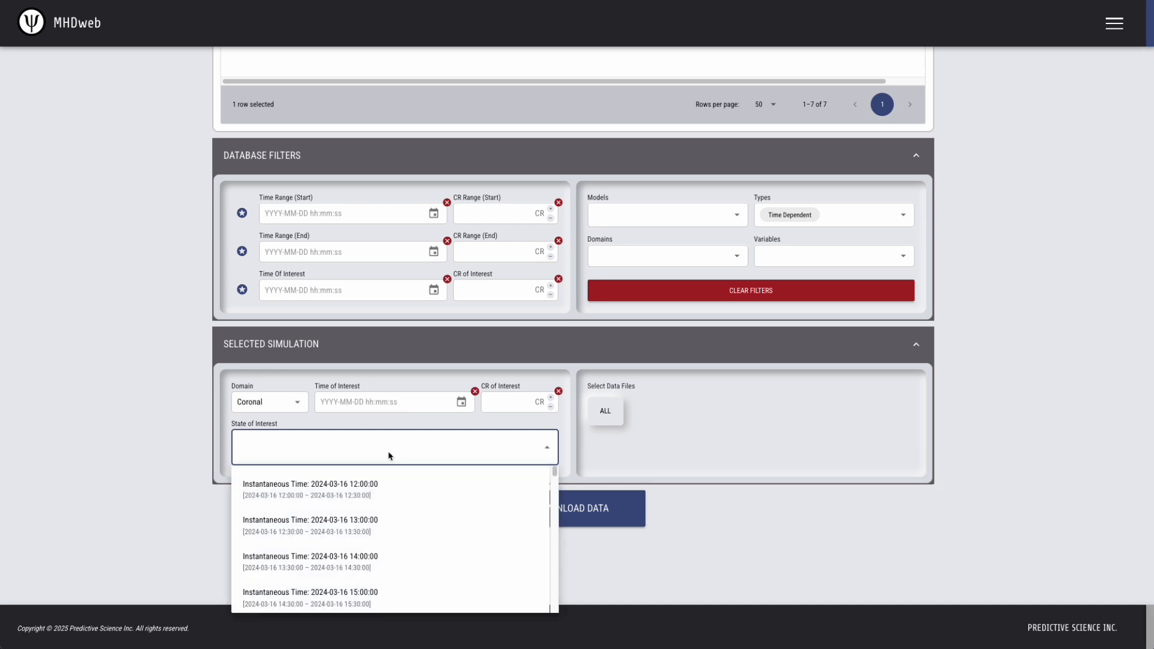
pyautogui.scroll(-4, 387, 508)
pyautogui.scroll(-8, 376, 534)
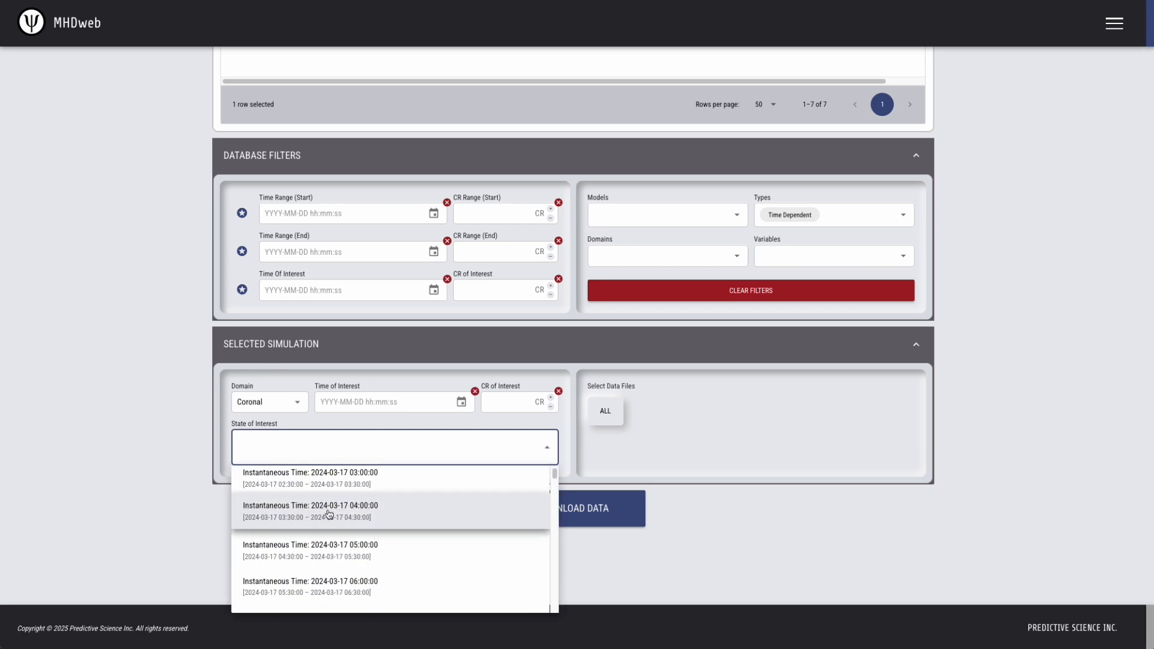
pyautogui.click(345, 510)
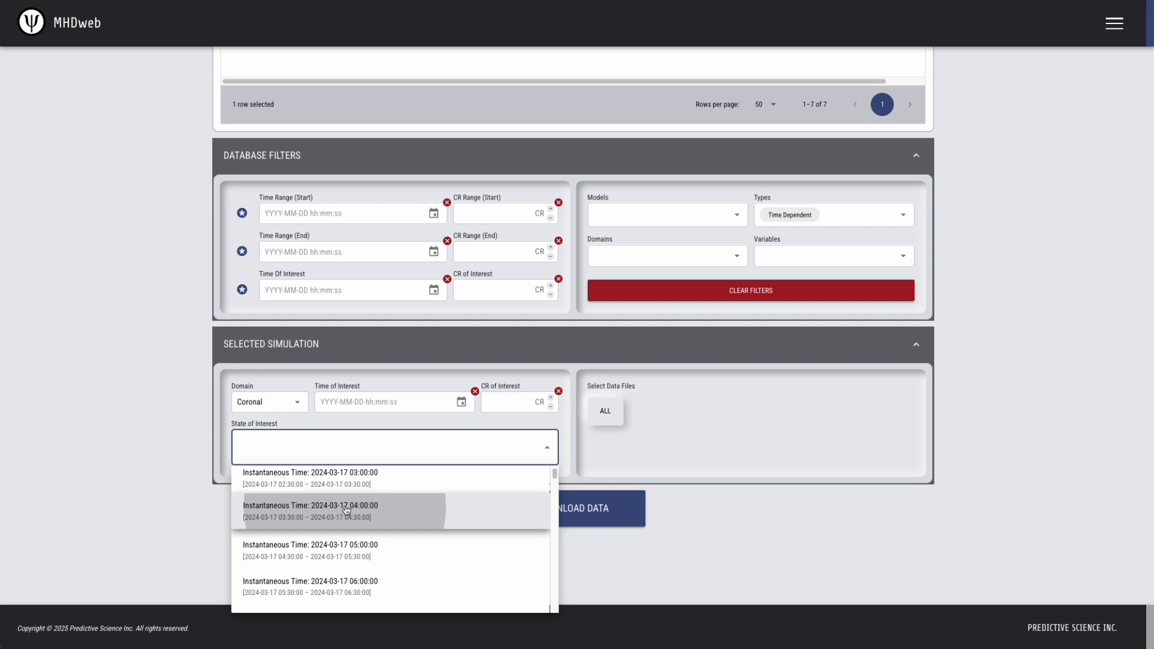
pyautogui.click(354, 401)
pyautogui.press('Up')
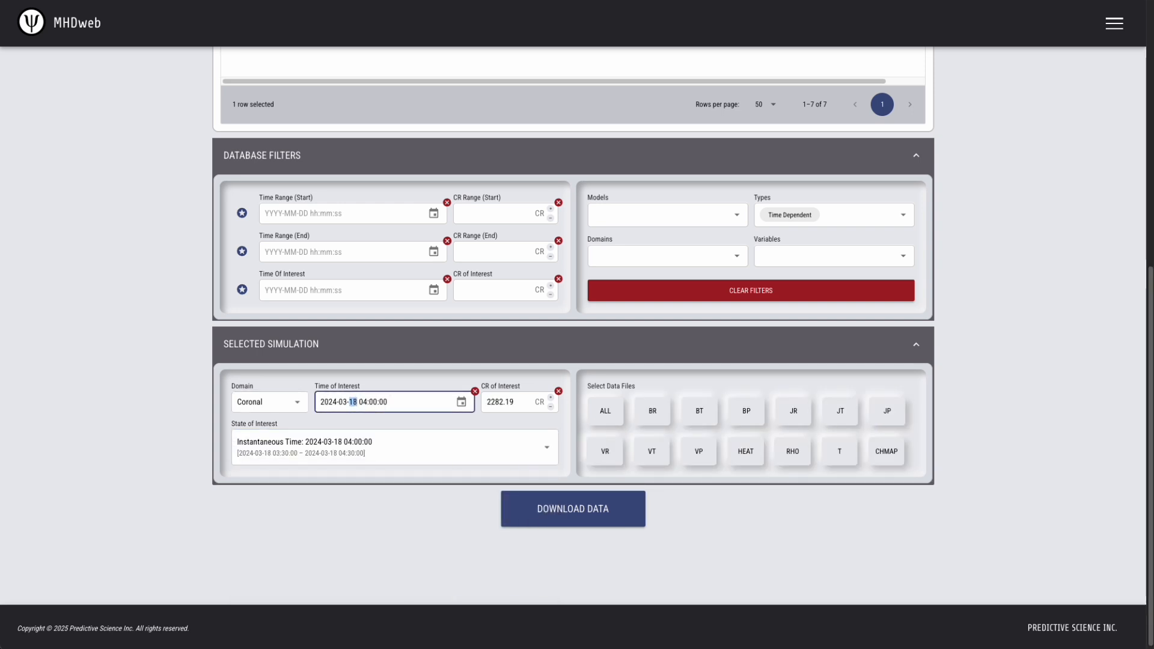
pyautogui.press('Up')
pyautogui.press('Up')
pyautogui.press('Return')
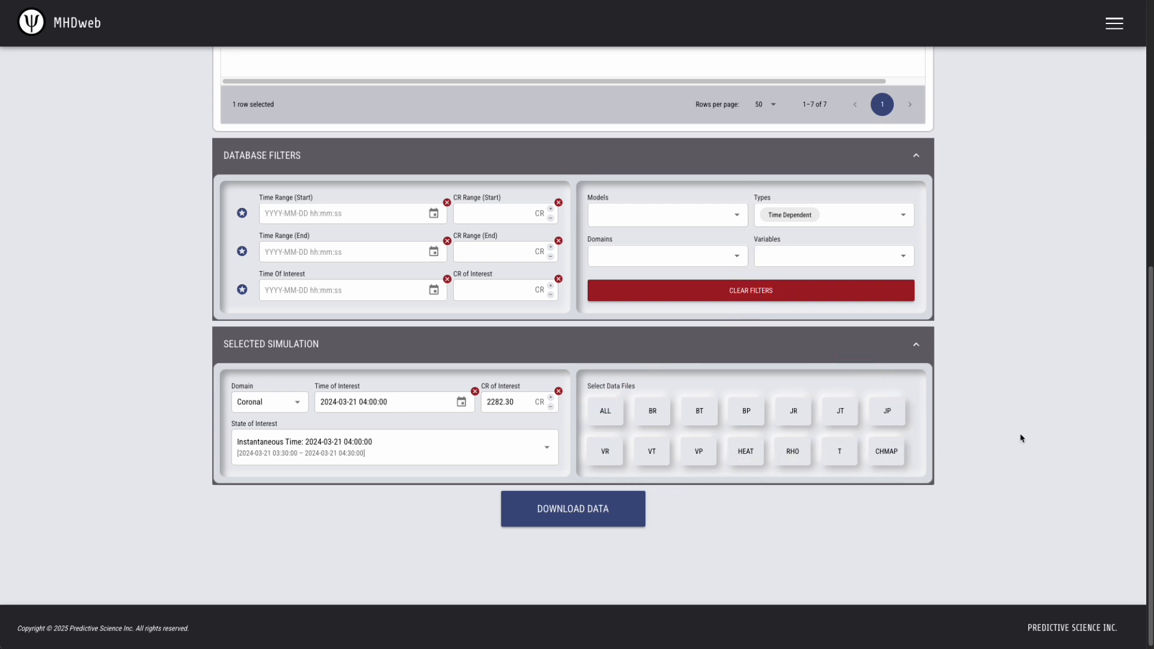
# Try selecting individual data files and all data files at once, and clear the selection.
pyautogui.click(653, 412)
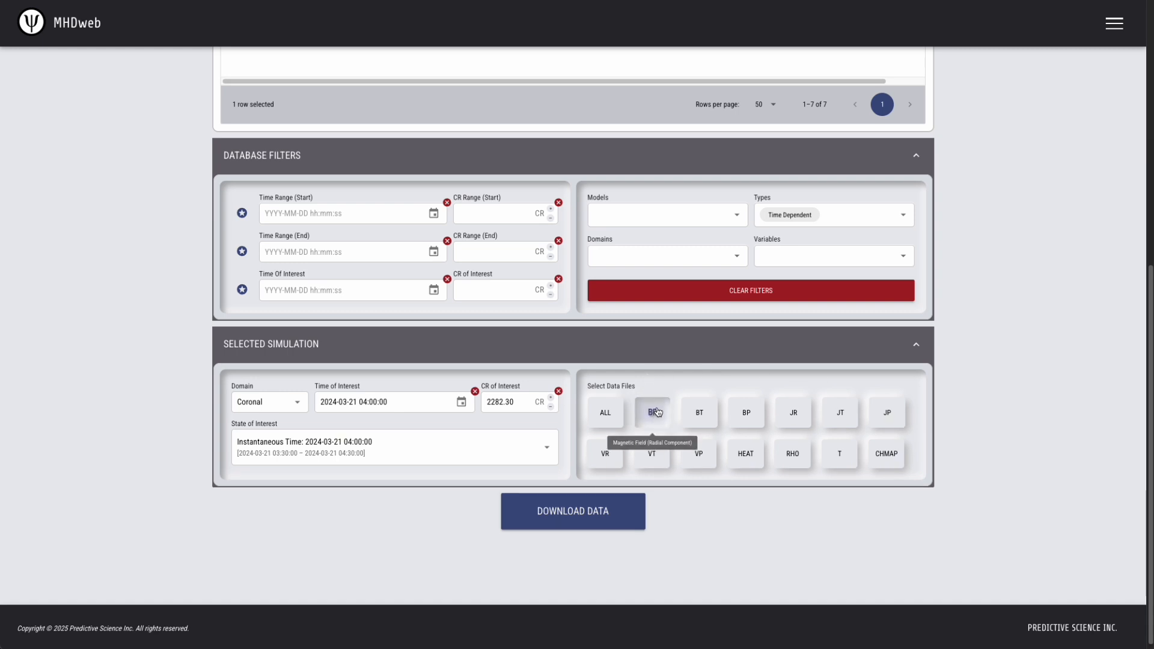
pyautogui.click(839, 453)
pyautogui.click(839, 453)
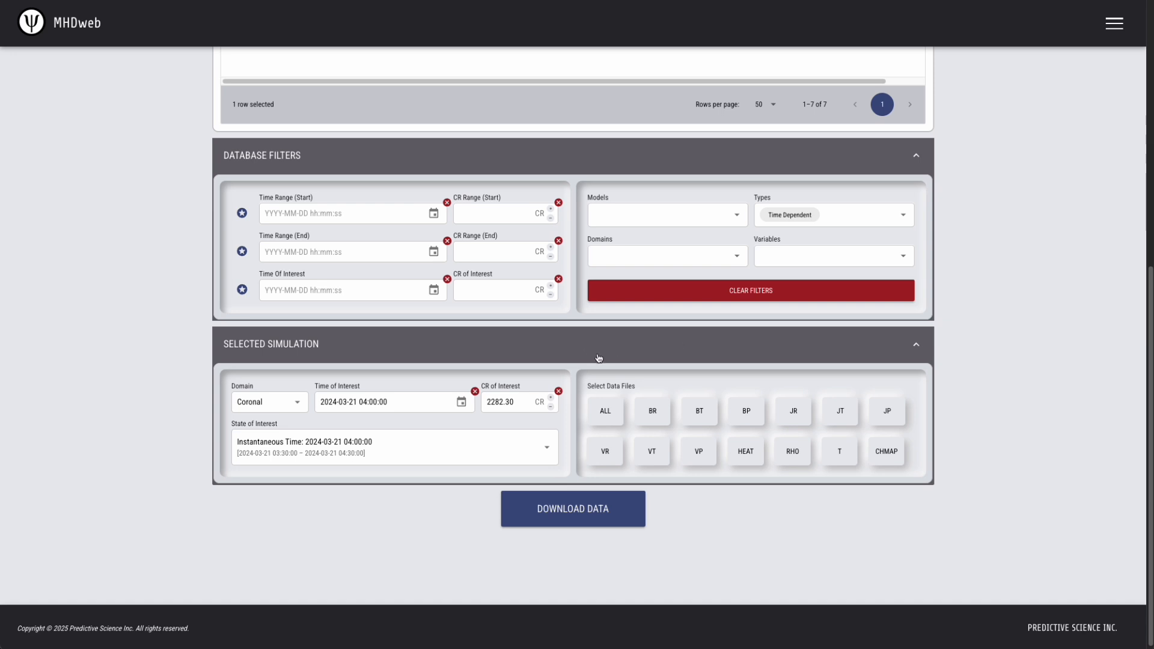
pyautogui.click(604, 413)
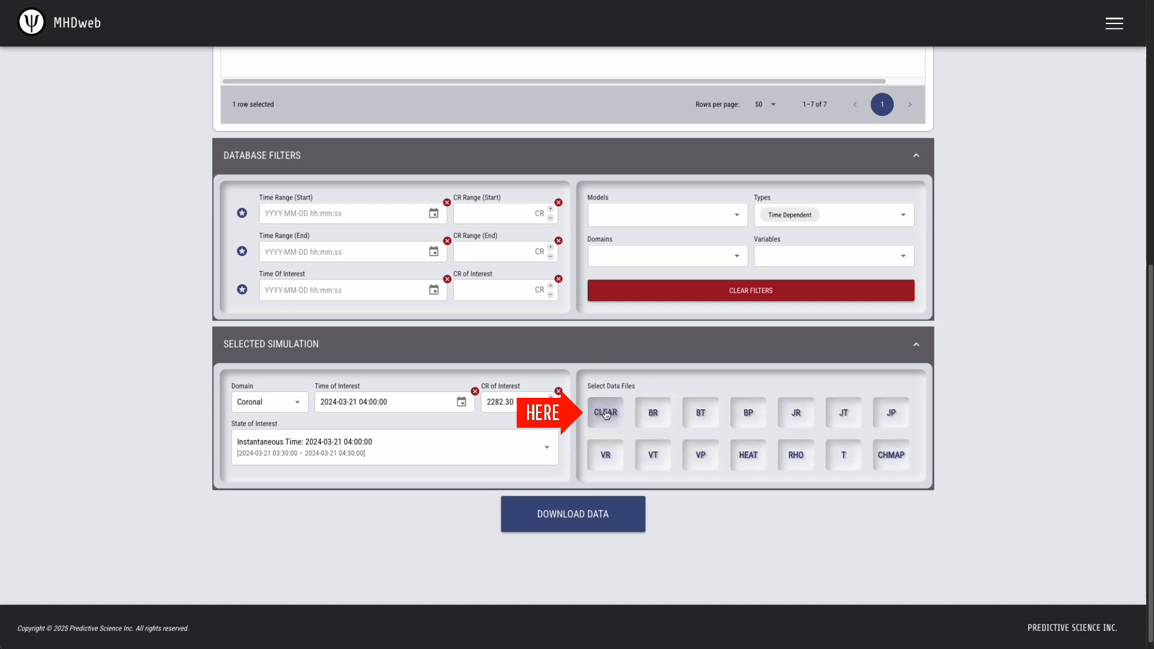
pyautogui.click(606, 413)
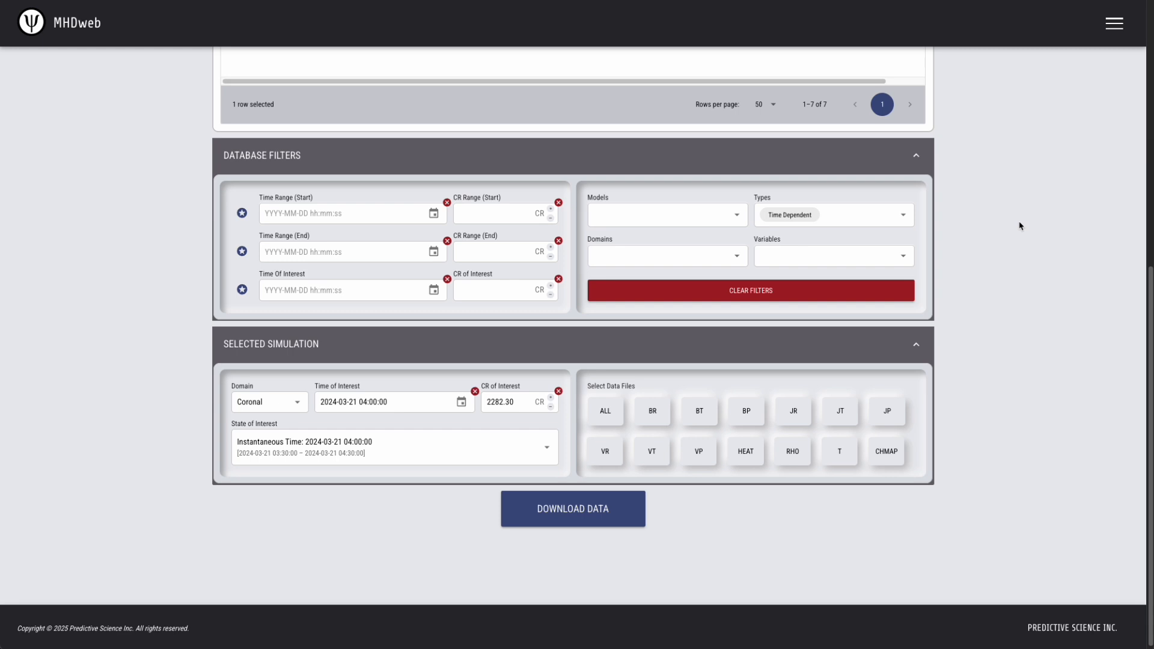
# Clear the database filters and select an HMI CR2290 steady-state simulation in the table.
pyautogui.scroll(5, 1019, 225)
pyautogui.scroll(-5, 1015, 227)
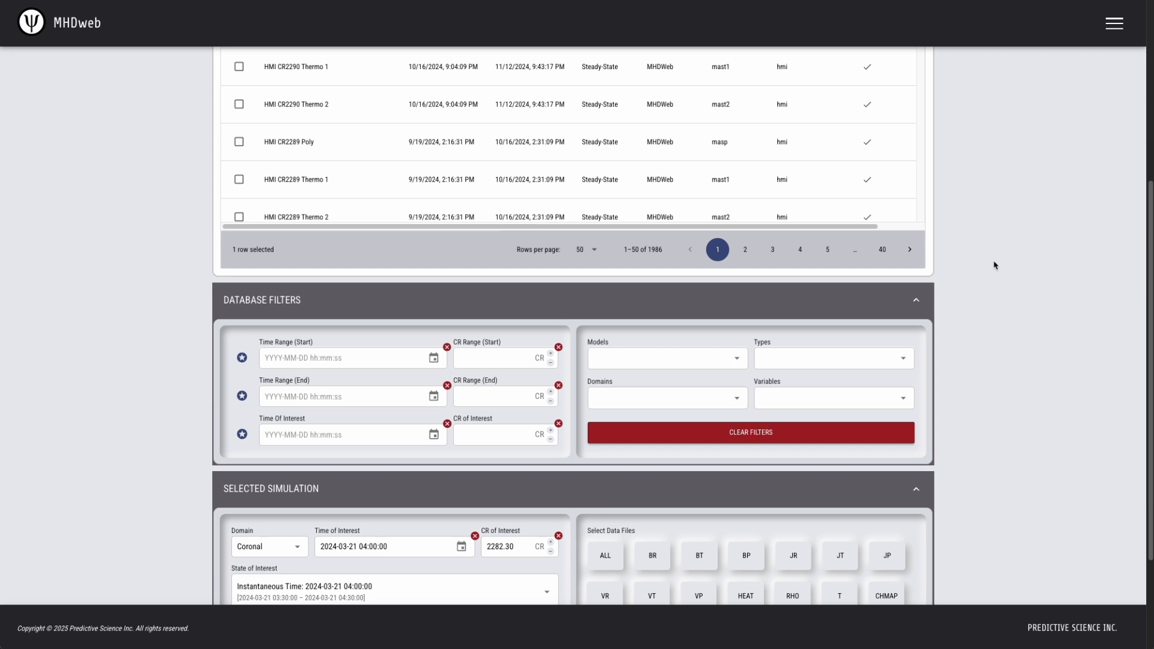
pyautogui.scroll(3, 995, 263)
pyautogui.click(239, 281)
pyautogui.scroll(-5, 1019, 342)
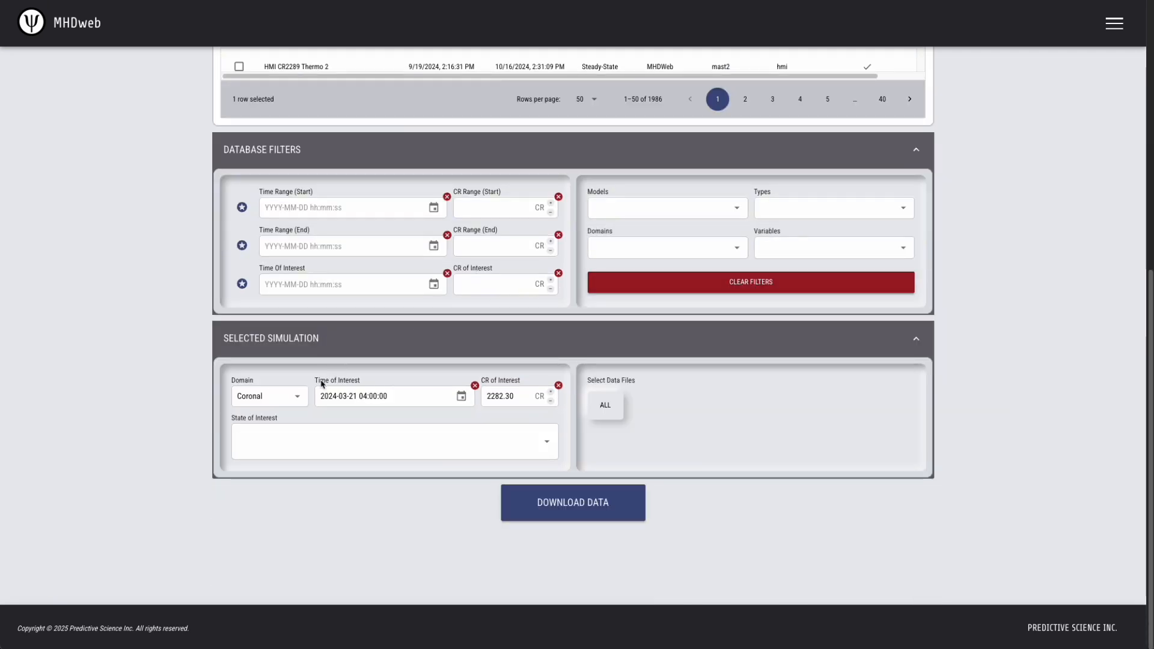
pyautogui.click(345, 443)
pyautogui.click(360, 481)
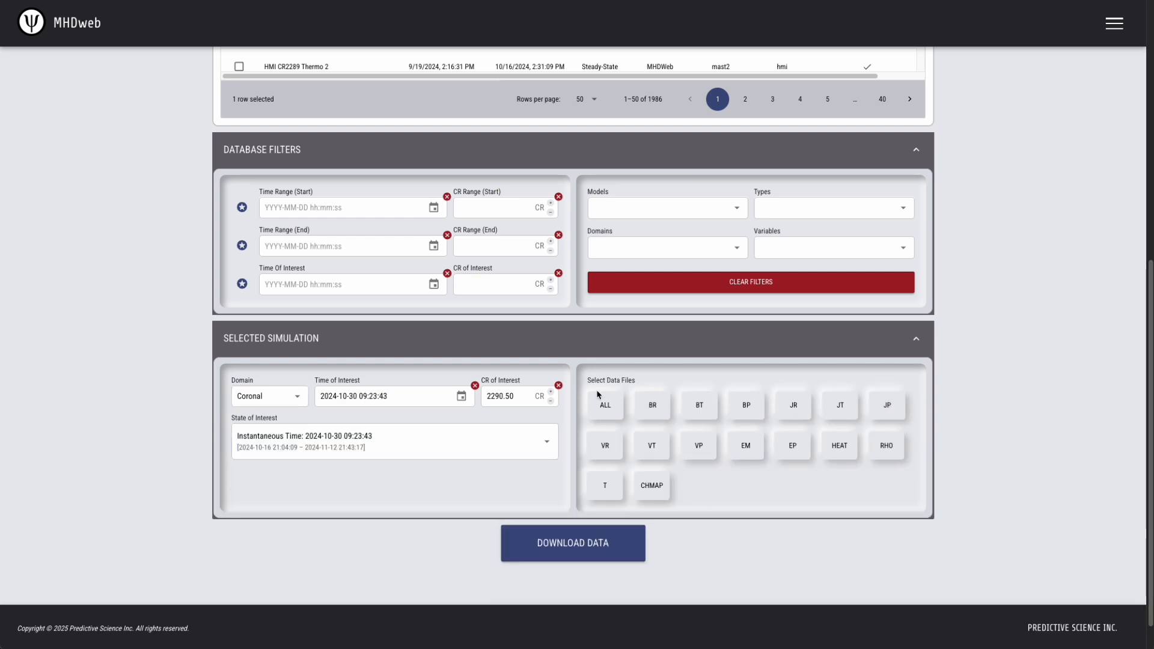
# Switch the selected simulation's domain to Heliospheric to compare its data files, and return it to Coronal.
pyautogui.click(271, 397)
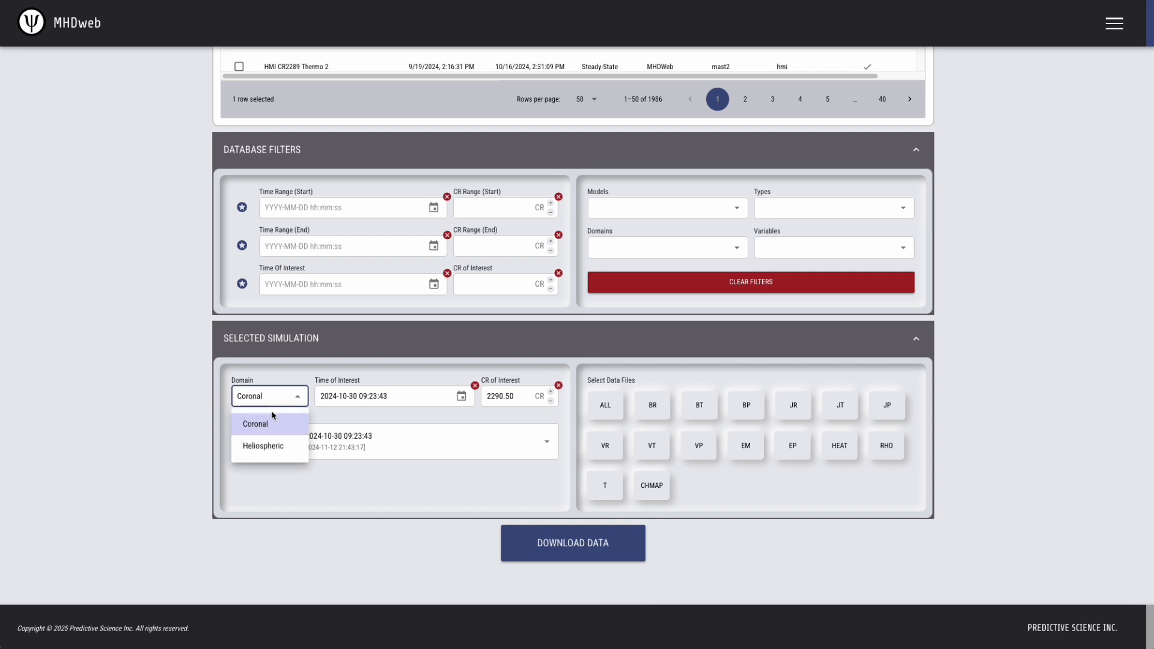
pyautogui.click(266, 443)
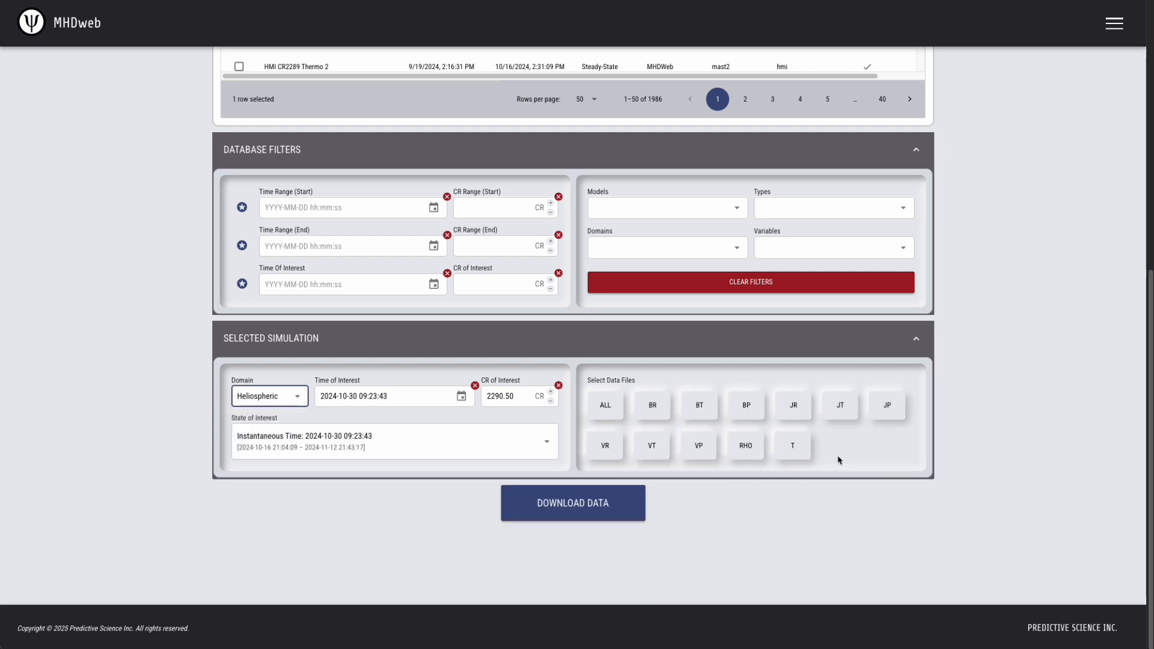
pyautogui.click(291, 395)
pyautogui.click(273, 425)
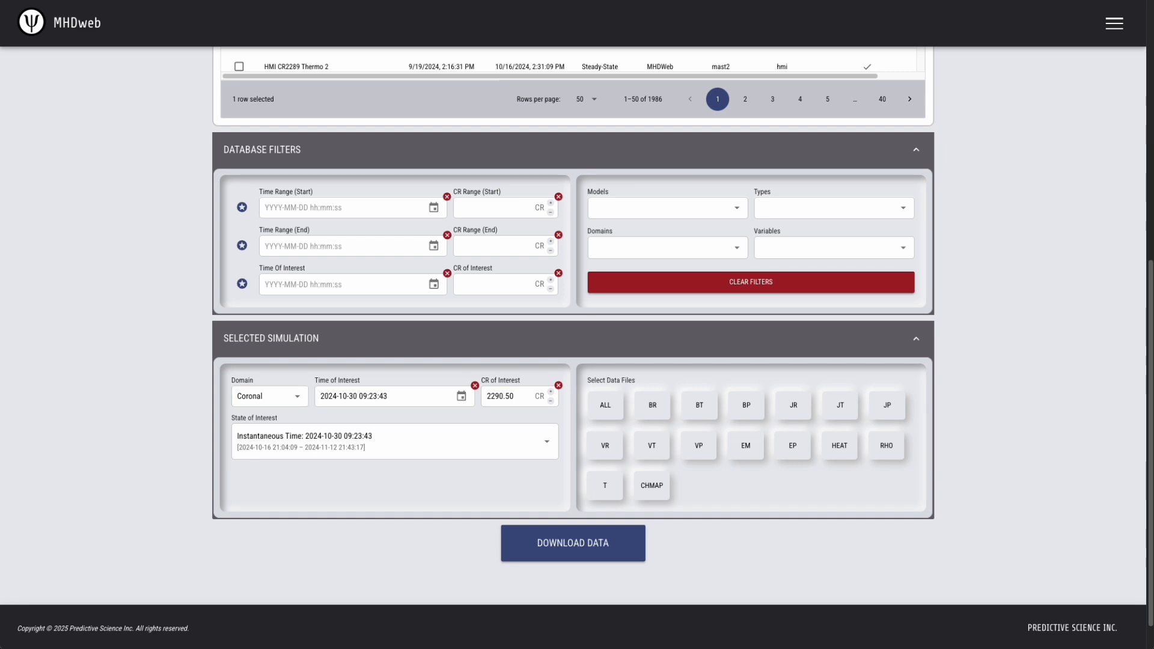
# Select the magnetic field data files BR, BT and BP and download them.
pyautogui.click(652, 406)
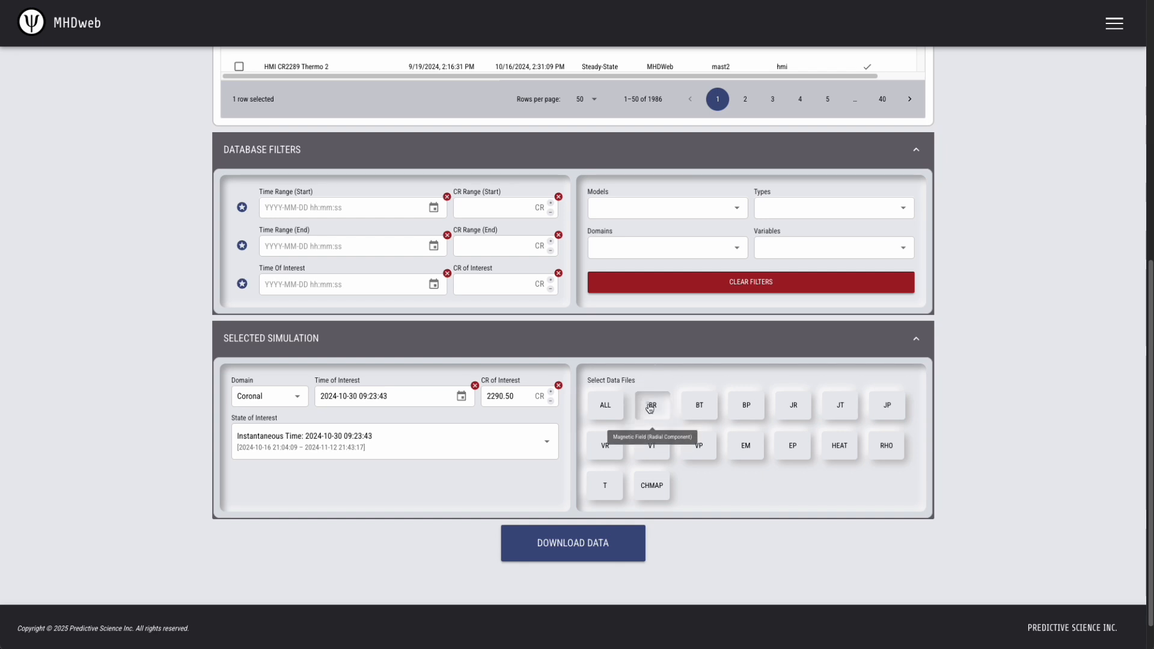
pyautogui.click(702, 405)
pyautogui.click(745, 405)
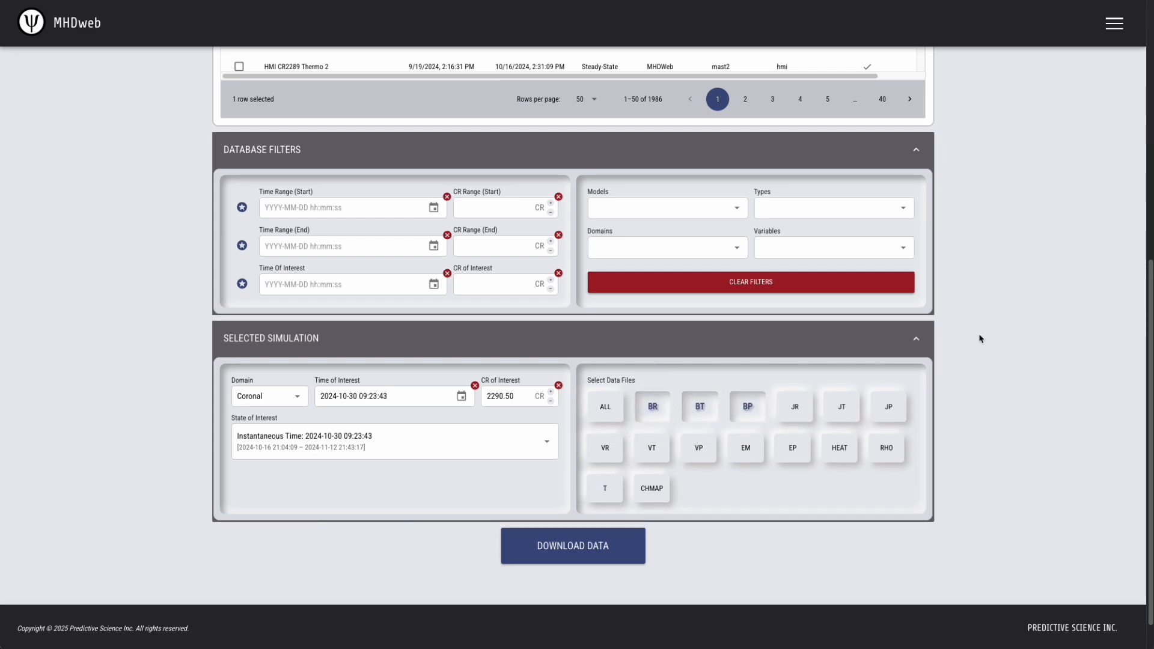
pyautogui.click(575, 547)
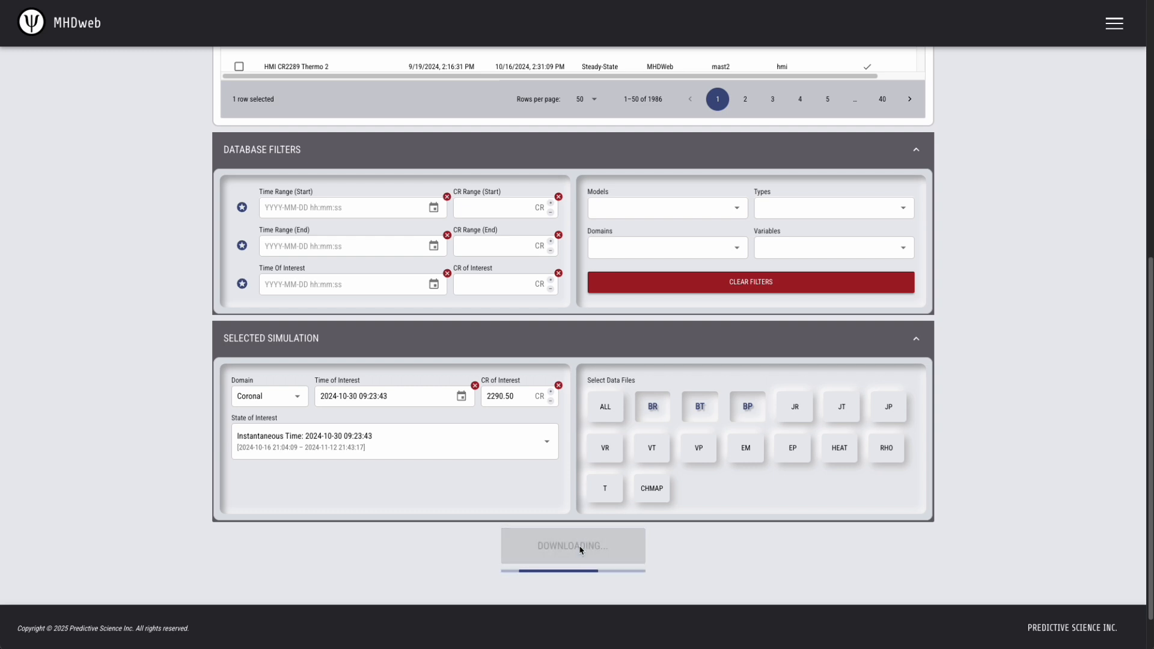